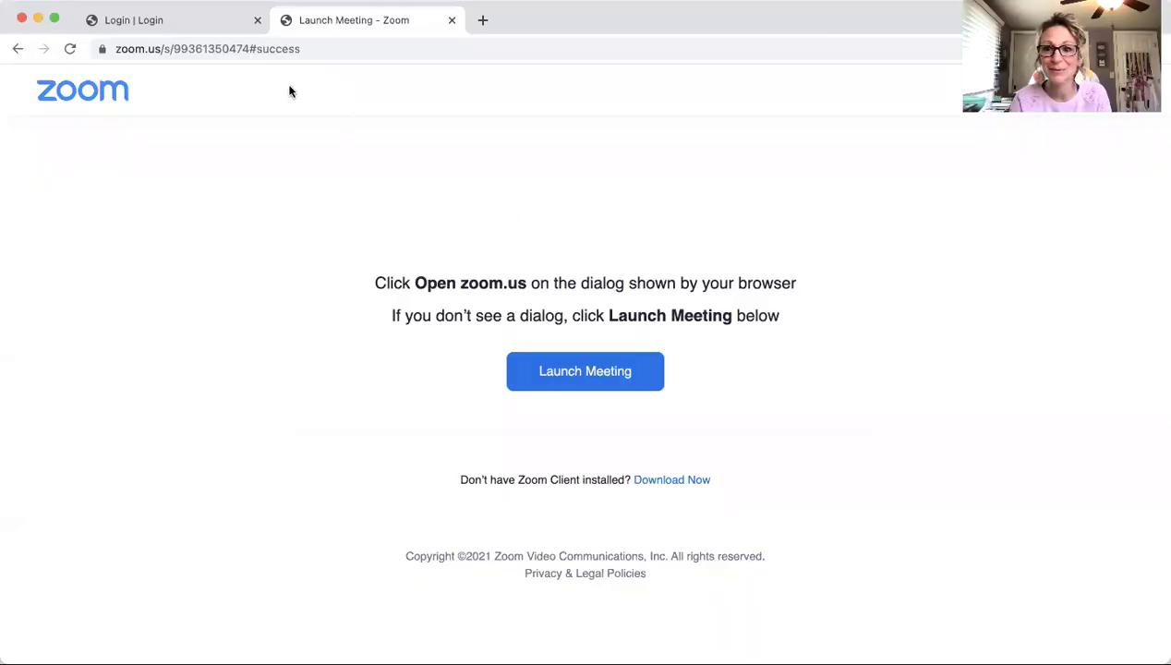
Switch to the 'Login | Login' browser tab with the Tupperware sign-in page
{"action": "left_click", "coordinate": [175, 20]}
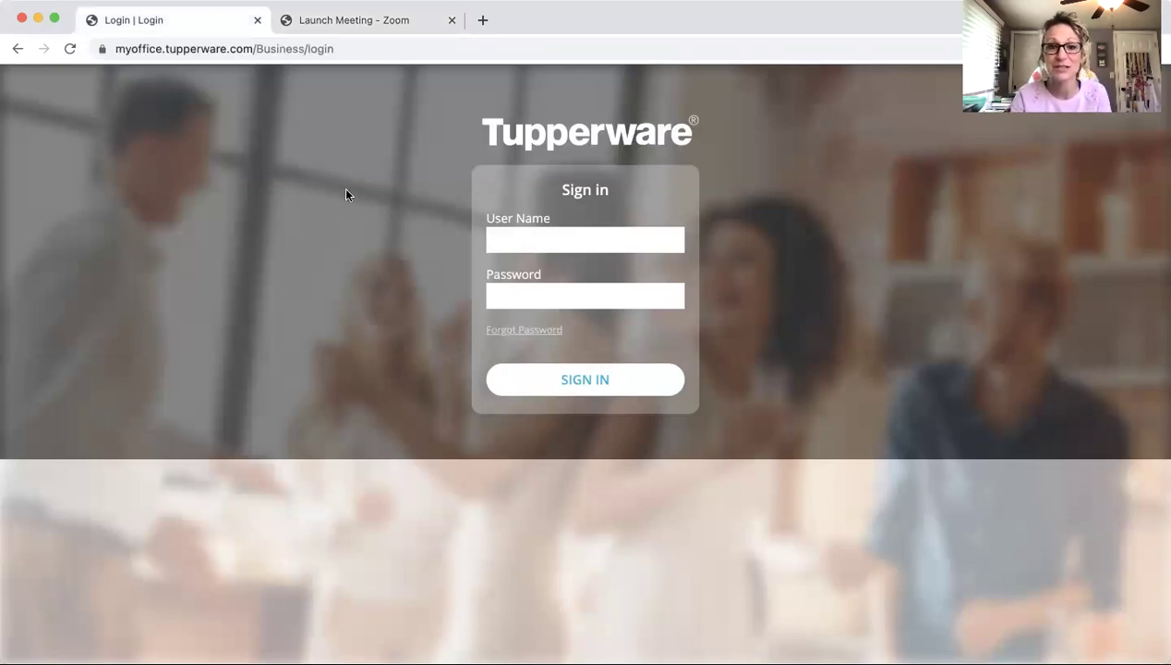
Sign in with the saved user name and the account password
{"action": "left_click", "coordinate": [526, 242]}
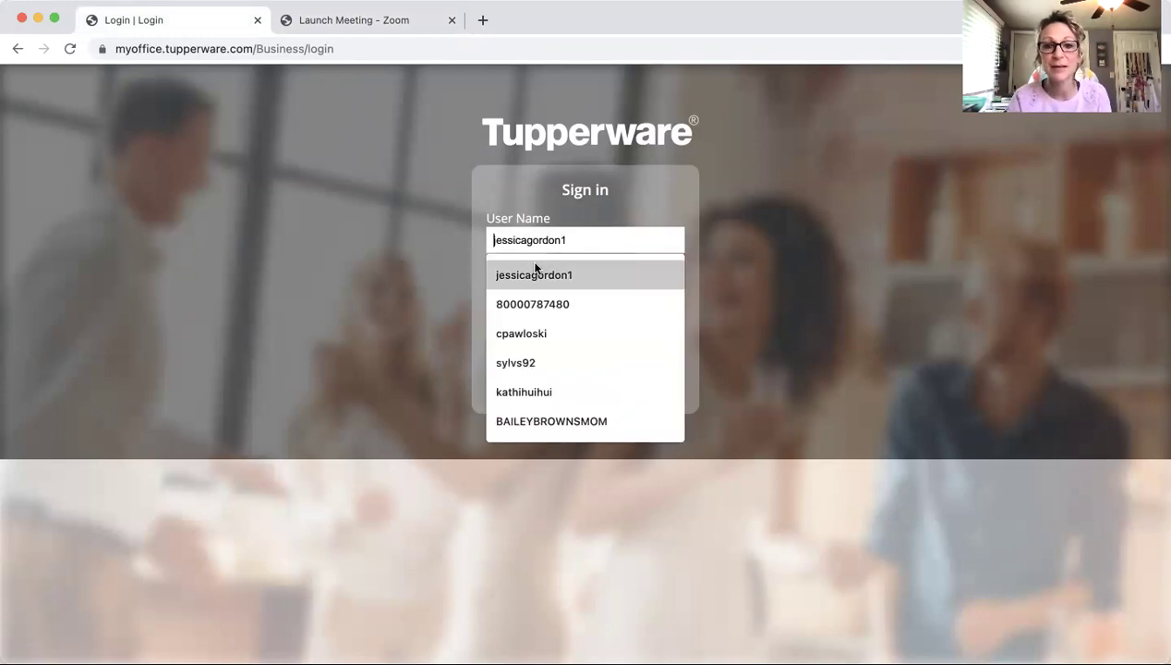
{"action": "left_click", "coordinate": [536, 275]}
{"action": "left_click", "coordinate": [519, 298]}
{"action": "type", "text": "********"}
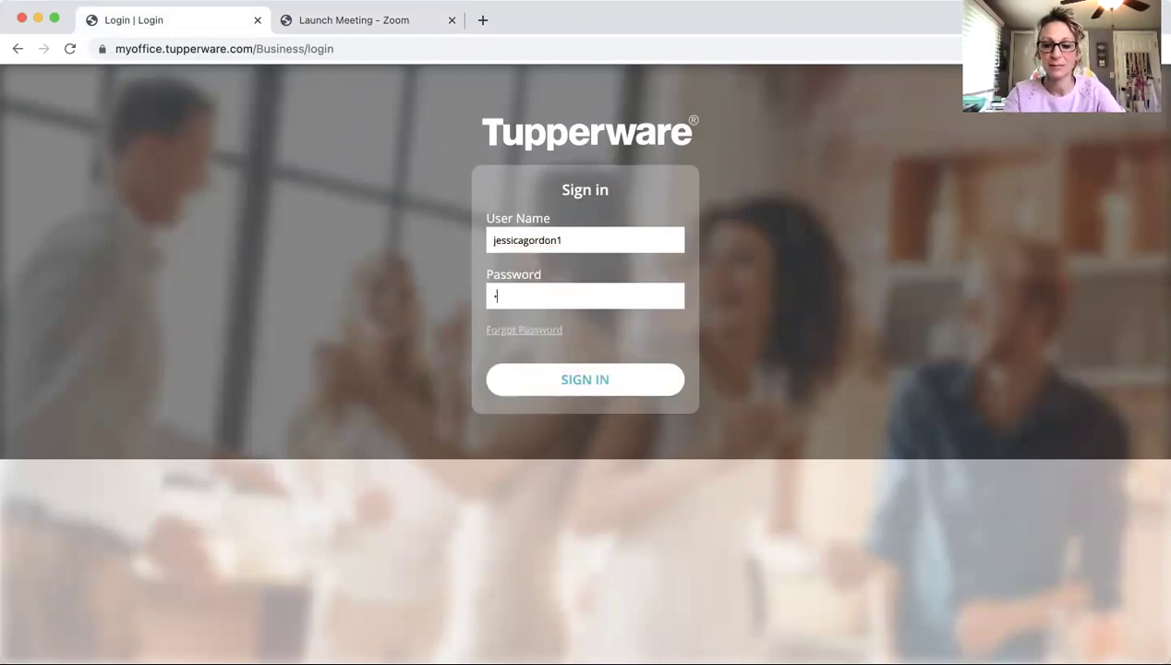
{"action": "left_click", "coordinate": [583, 377]}
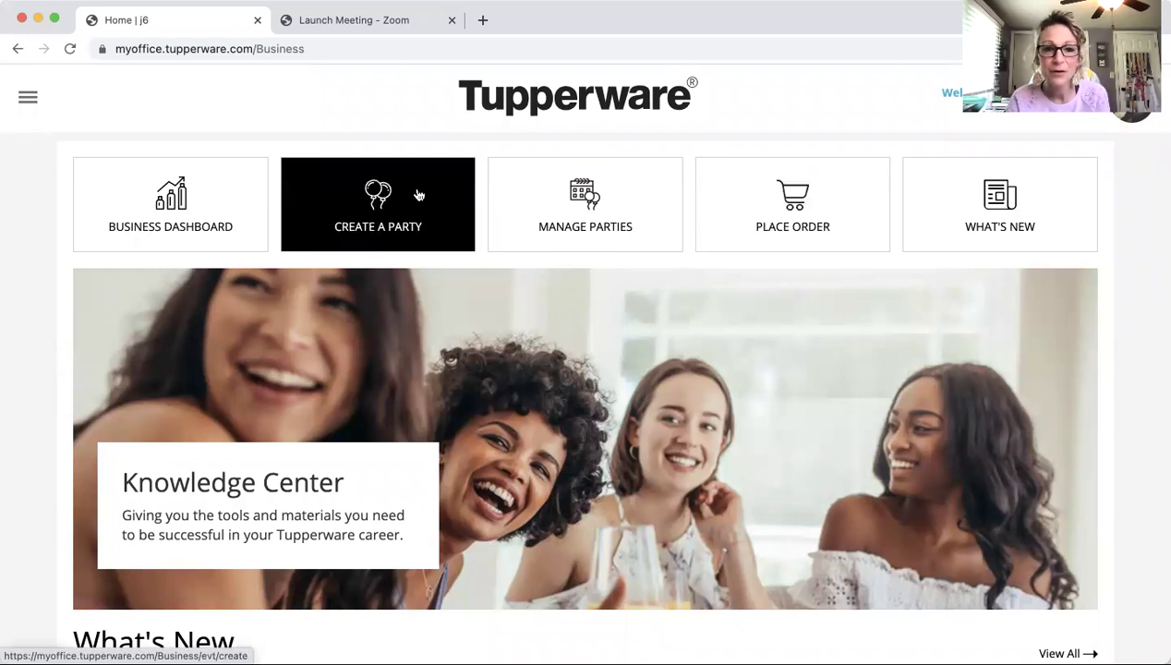
Expand Sales in the navigation menu, then start a new order from the Place Order tile
{"action": "left_click", "coordinate": [28, 98]}
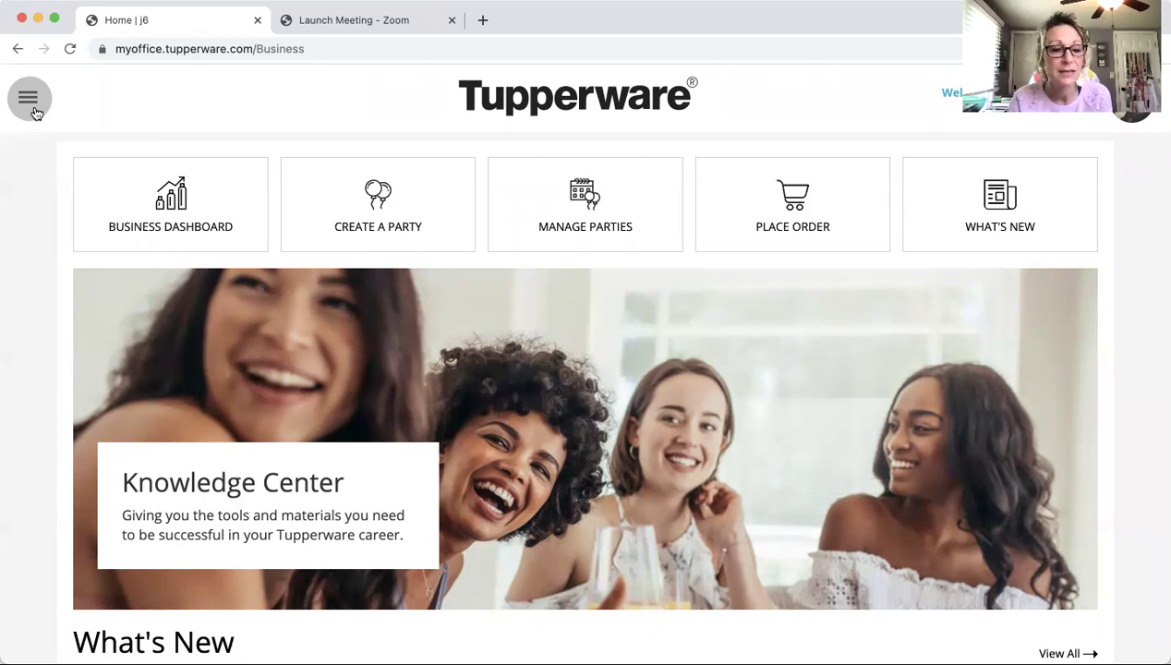
{"action": "left_click", "coordinate": [34, 111]}
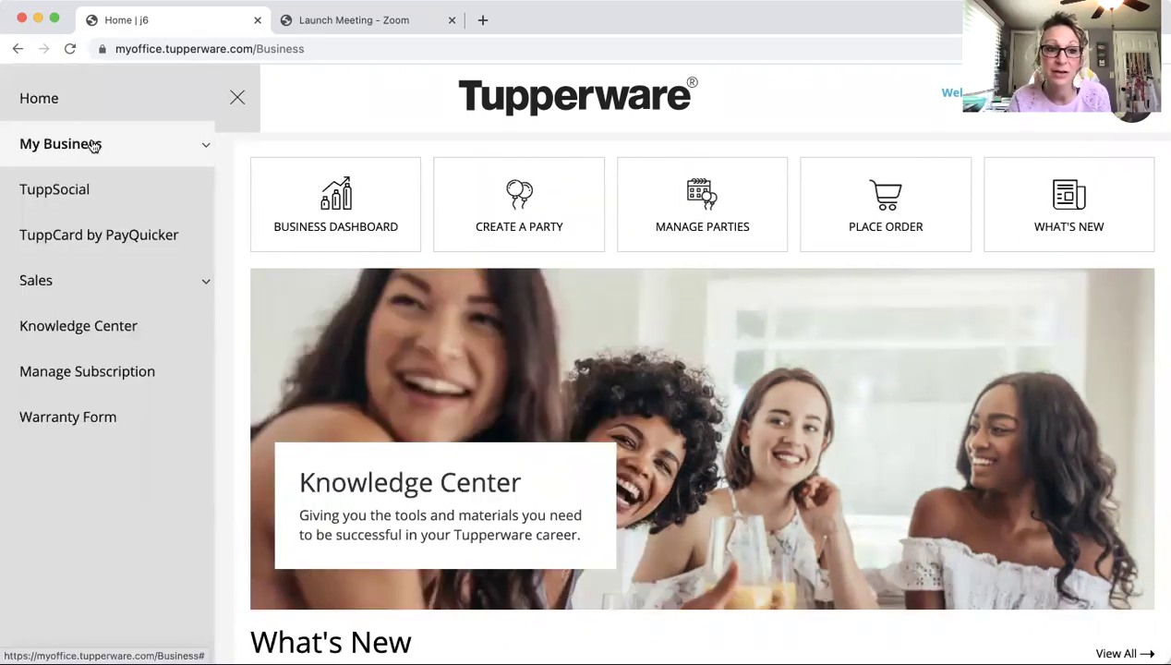
{"action": "left_click", "coordinate": [98, 279]}
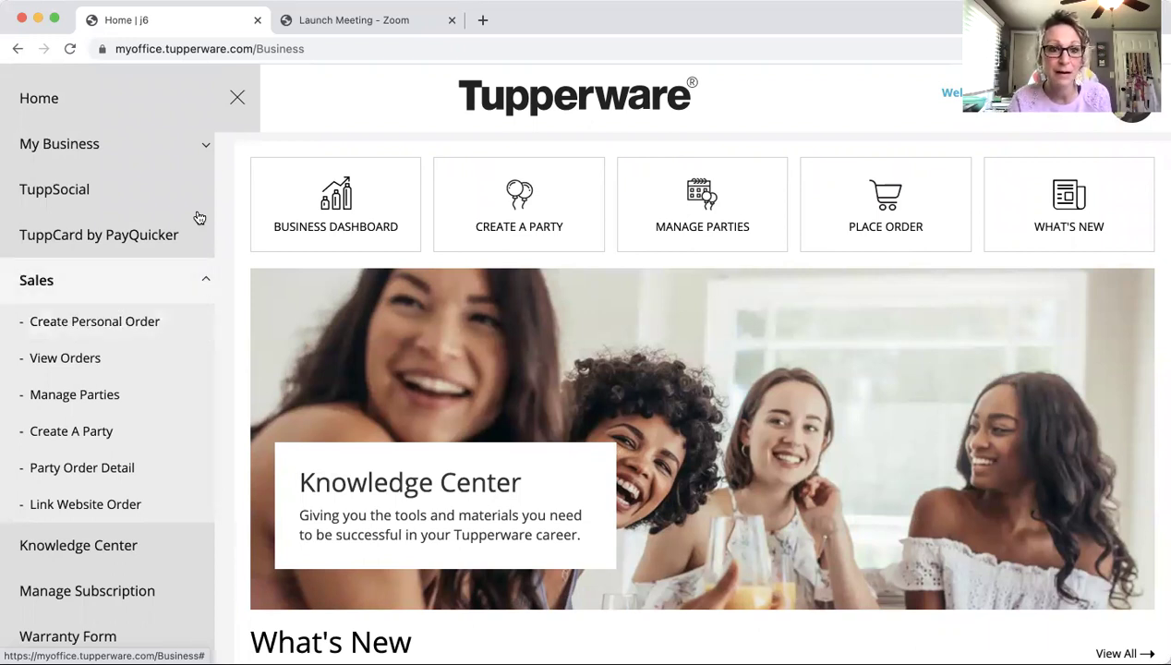
{"action": "left_click", "coordinate": [238, 100]}
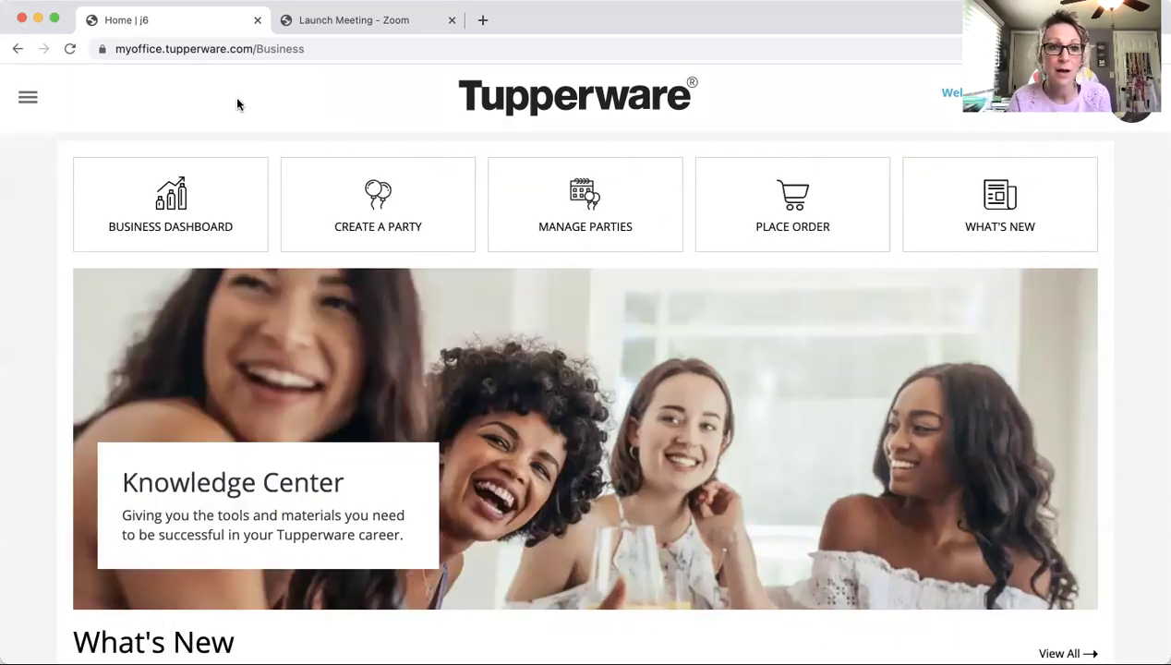
{"action": "left_click", "coordinate": [793, 213]}
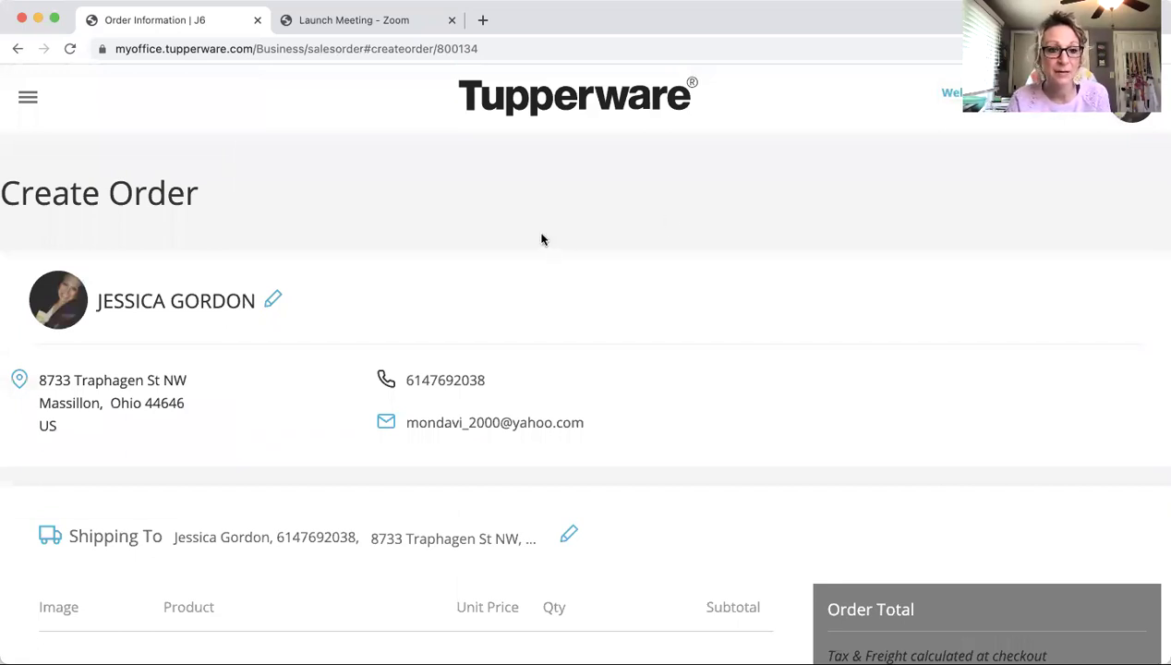
Open Browse Products from the Create Order page and show the Sample Items category
{"action": "scroll", "coordinate": [542, 240], "scroll_direction": "down", "scroll_amount": 5}
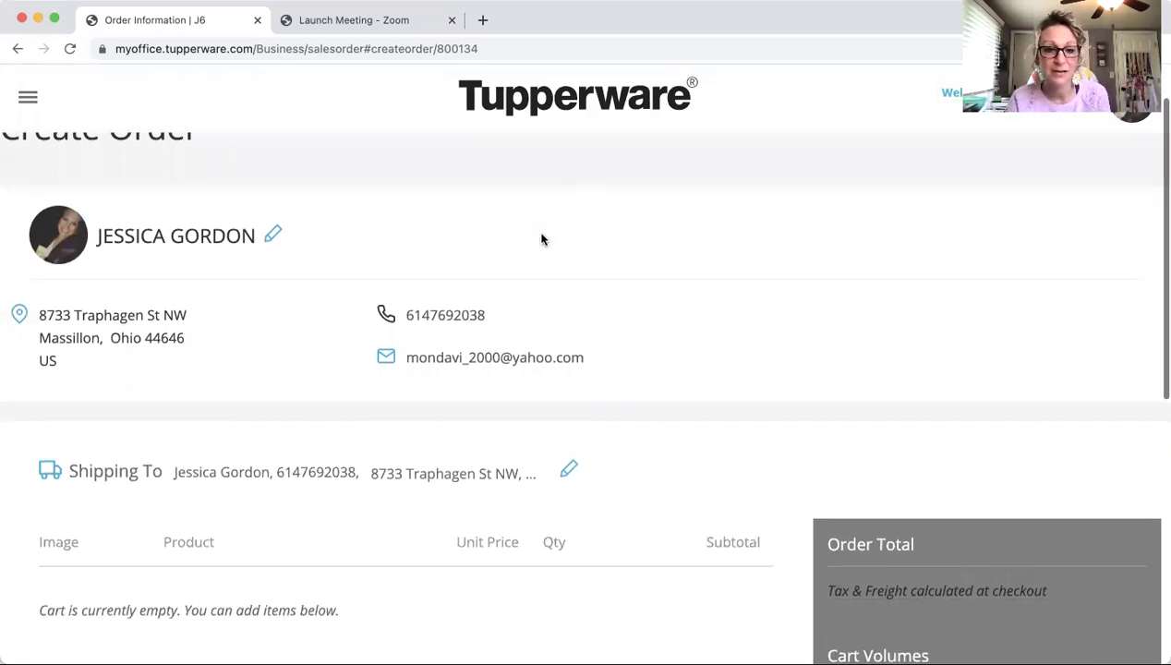
{"action": "scroll", "coordinate": [544, 240], "scroll_direction": "down", "scroll_amount": 2}
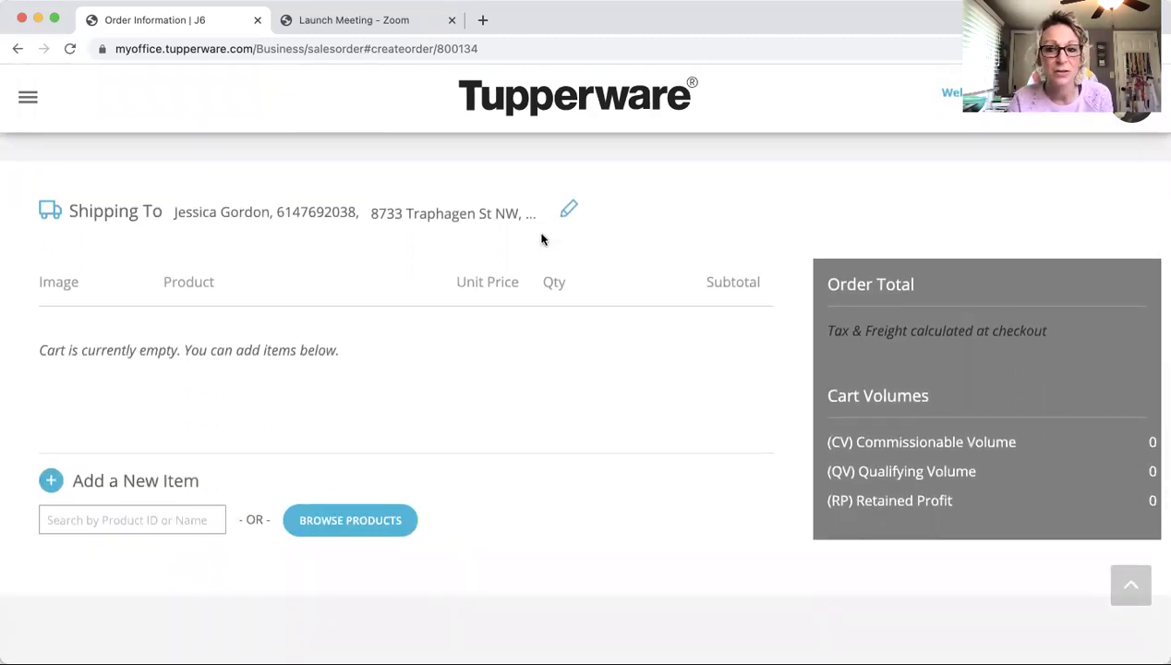
{"action": "scroll", "coordinate": [543, 239], "scroll_direction": "down", "scroll_amount": 1}
{"action": "left_click", "coordinate": [359, 487]}
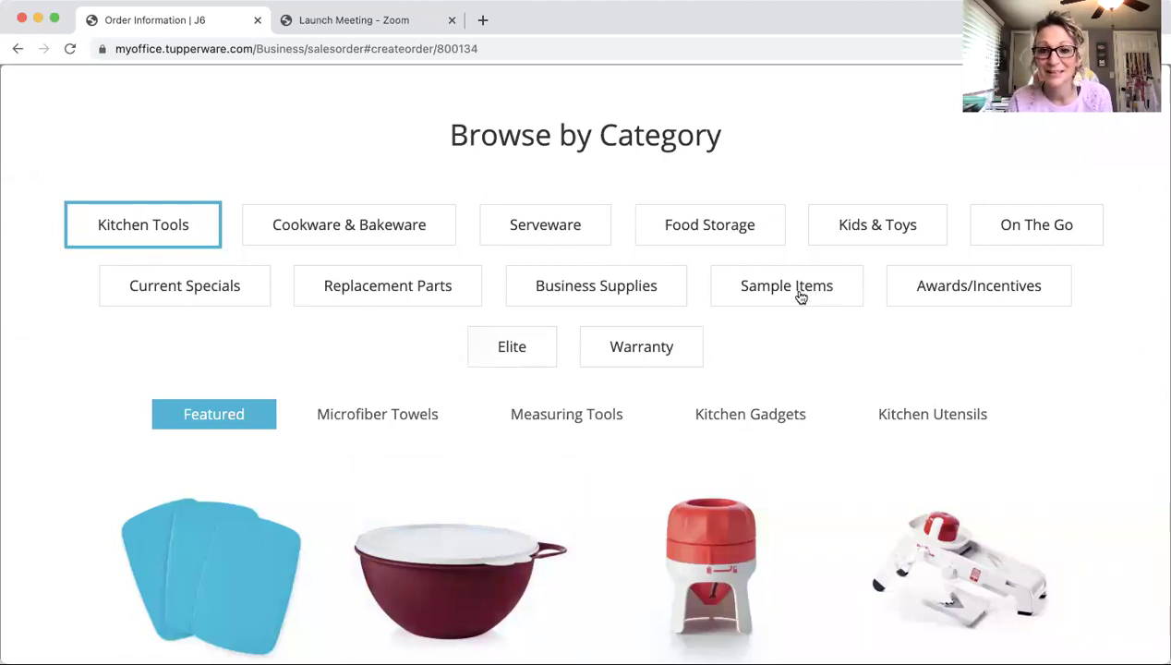
{"action": "left_click", "coordinate": [801, 296]}
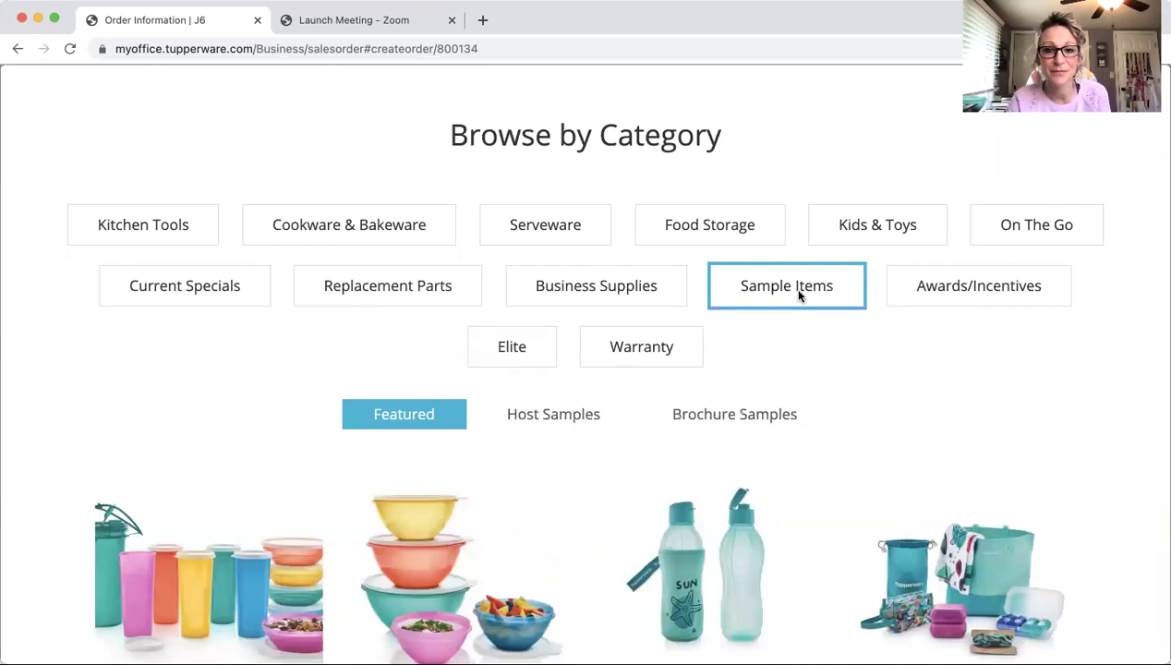
Add the Classic 11-Pc. Breakfast Collection and the Wonderlier bowl from Sample Items
{"action": "scroll", "coordinate": [838, 389], "scroll_direction": "down", "scroll_amount": 3}
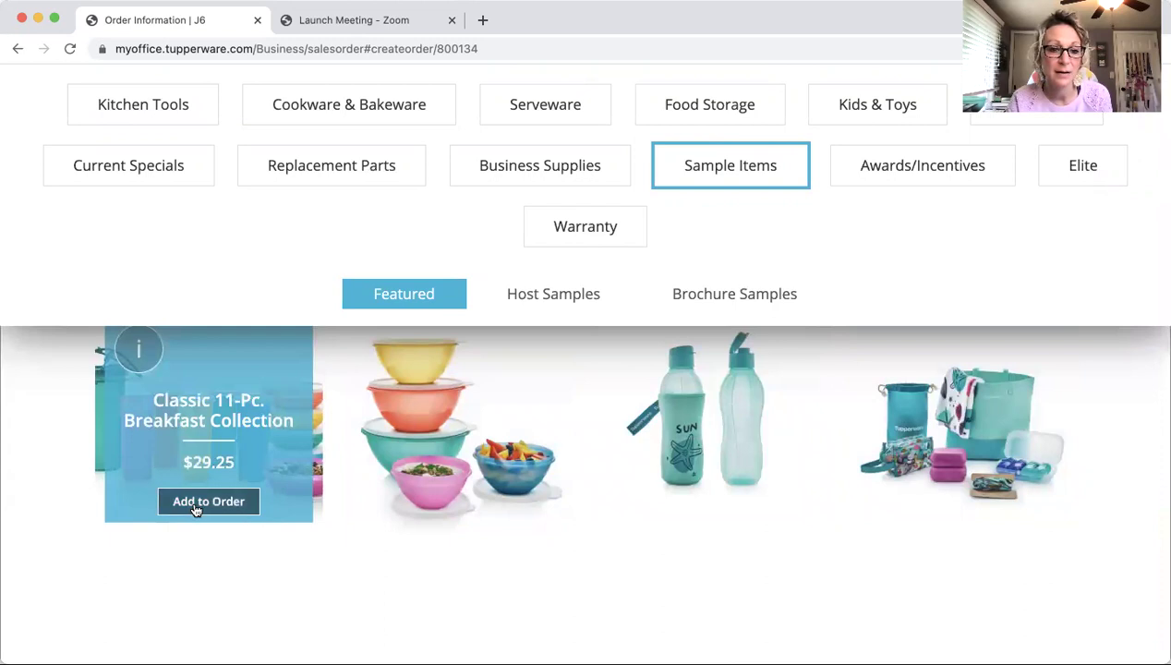
{"action": "left_click", "coordinate": [196, 505]}
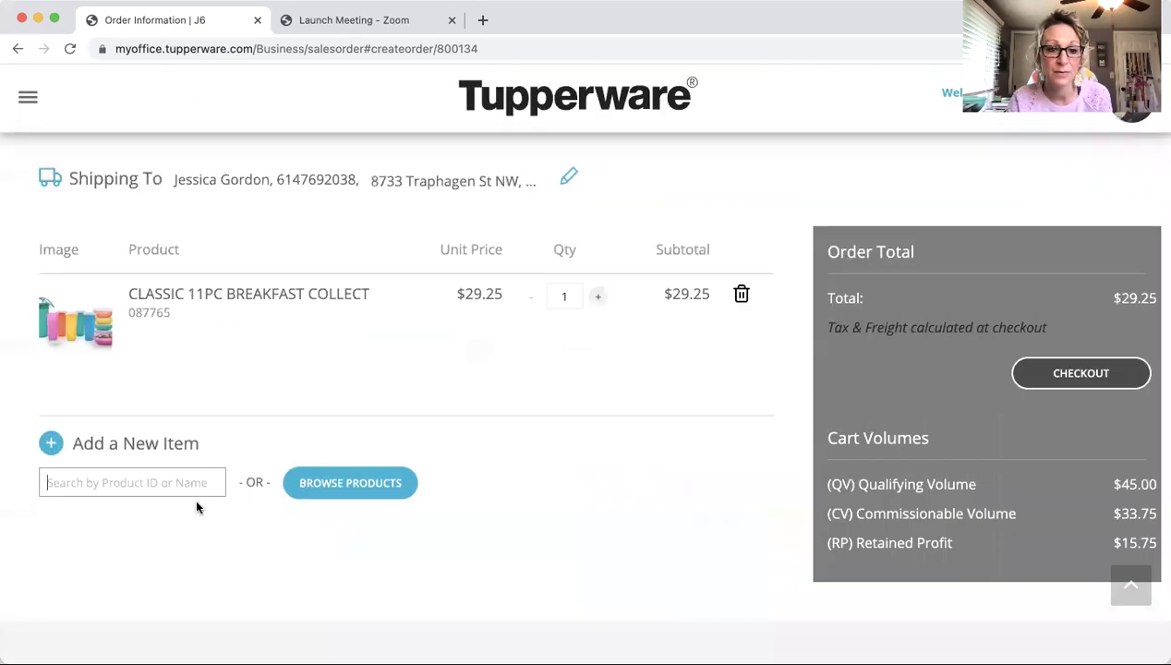
{"action": "left_click", "coordinate": [346, 483]}
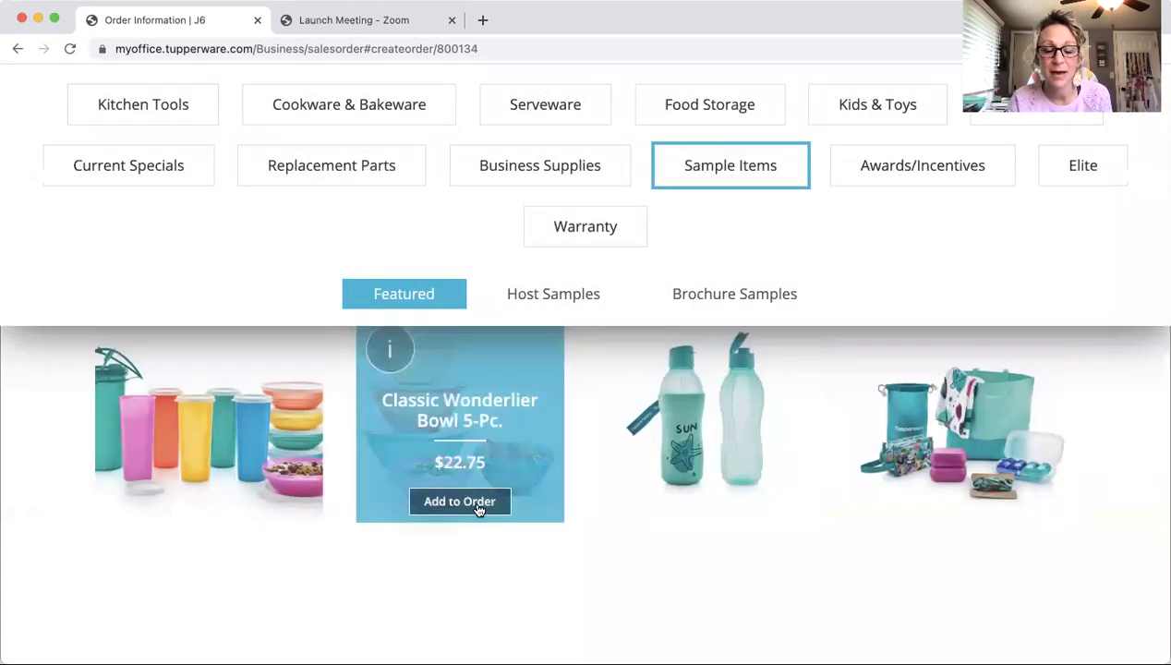
{"action": "left_click", "coordinate": [478, 504]}
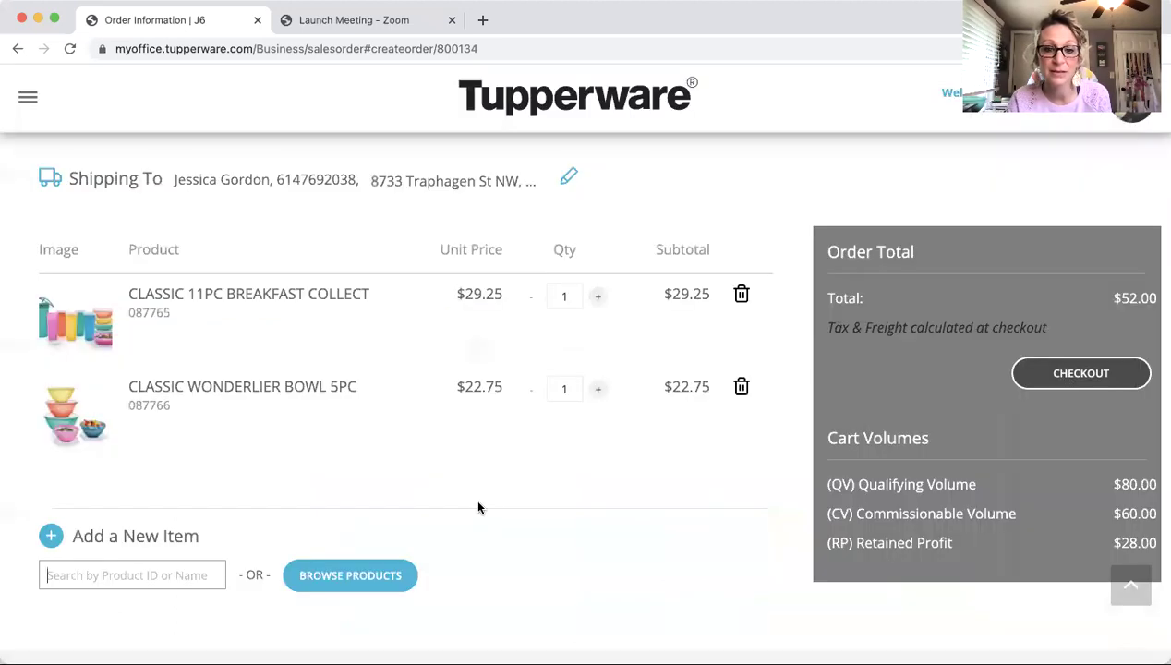
Add the Utopic Shore eco bottle set and 12-Pc. Weekender Set, bringing the order to $143.50
{"action": "left_click", "coordinate": [348, 576]}
{"action": "mouse_move", "coordinate": [746, 426]}
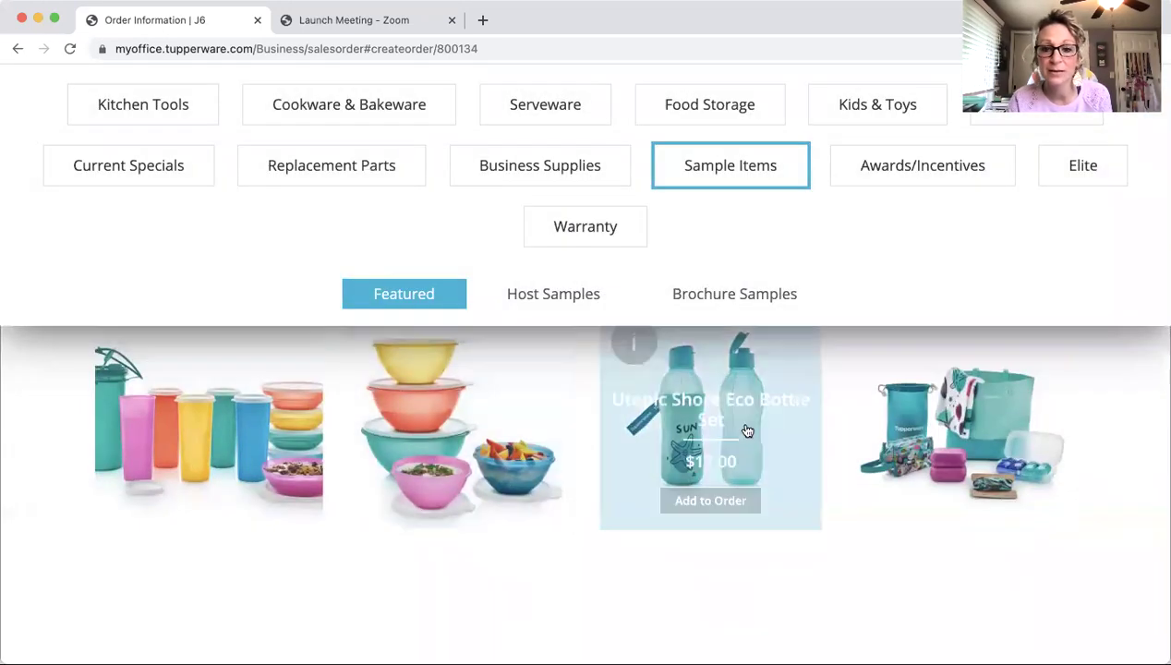
{"action": "left_click", "coordinate": [714, 496]}
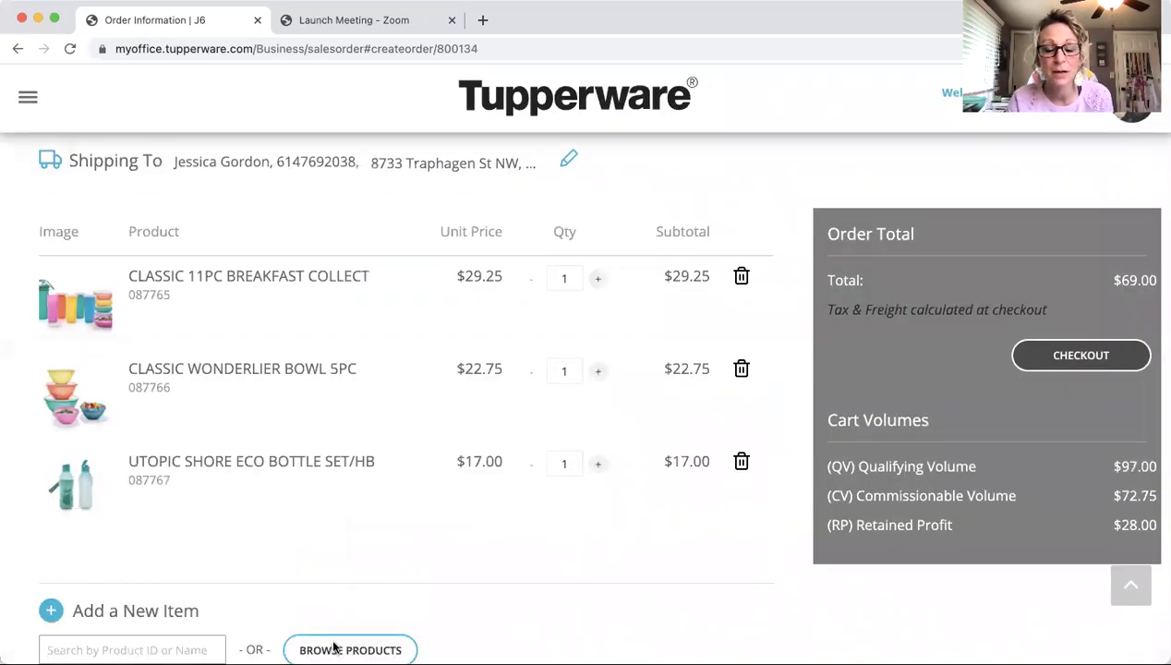
{"action": "left_click", "coordinate": [335, 647]}
{"action": "left_click", "coordinate": [977, 499]}
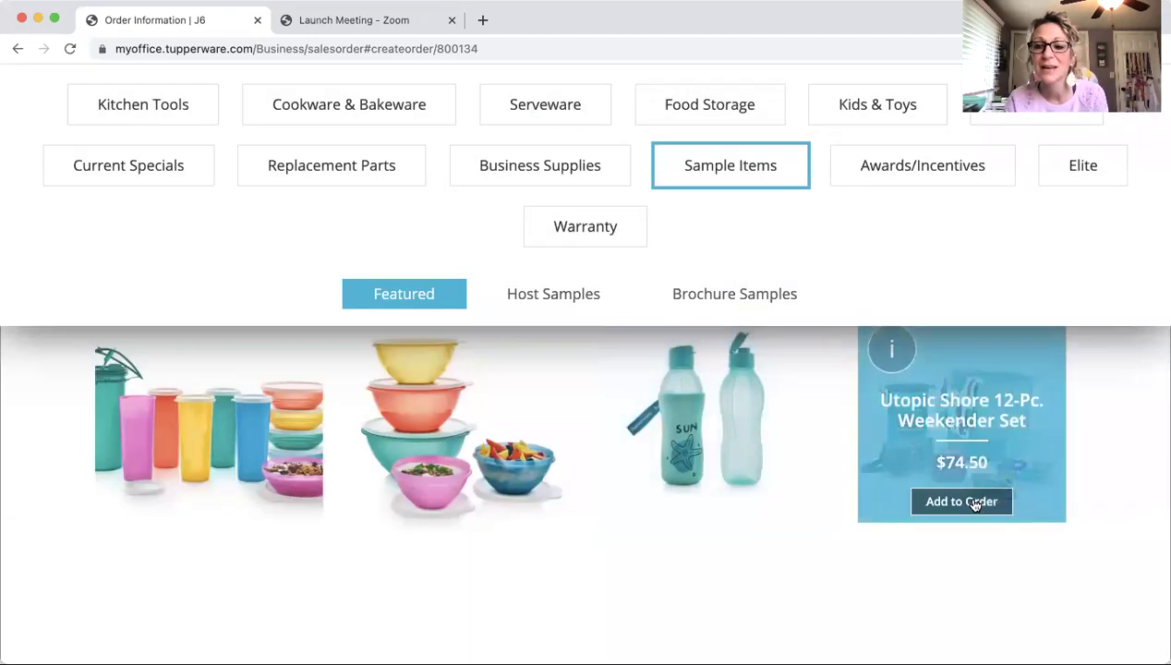
{"action": "scroll", "coordinate": [972, 501], "scroll_direction": "down", "scroll_amount": 5}
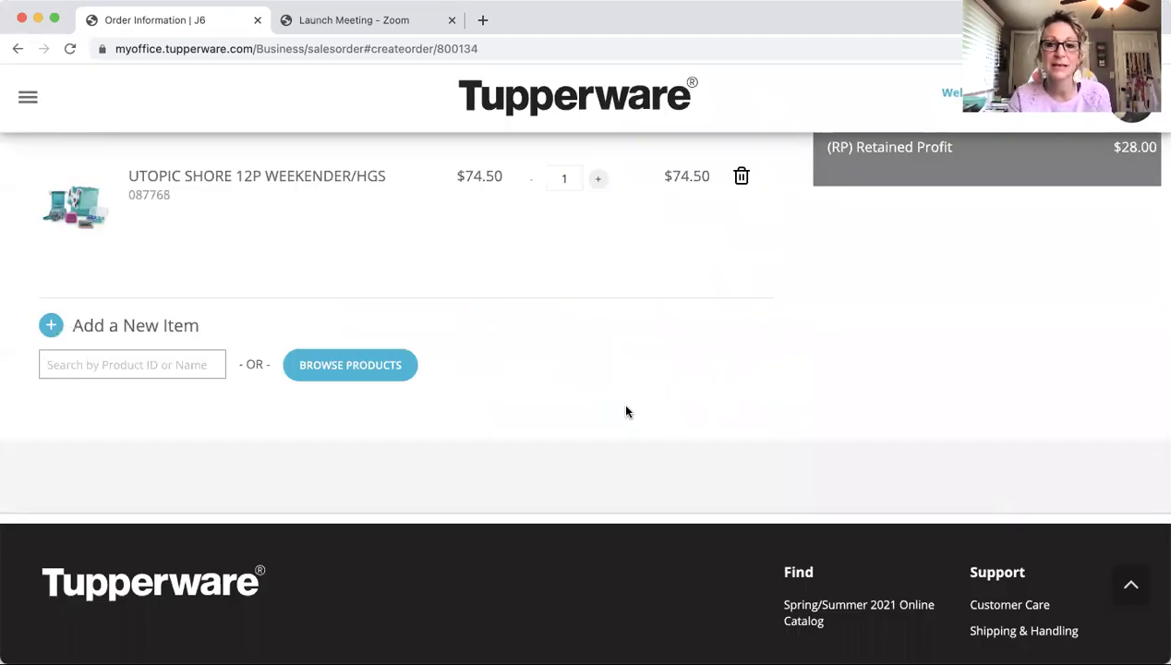
{"action": "scroll", "coordinate": [626, 412], "scroll_direction": "up", "scroll_amount": 4}
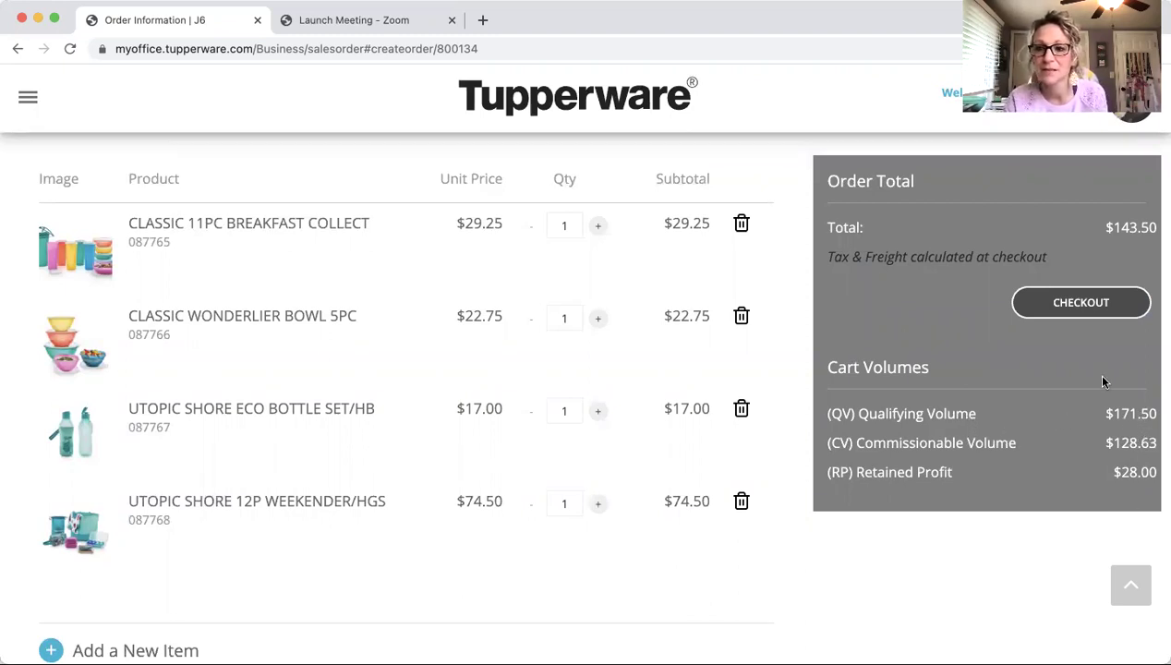
Check out to apply 6.50% tax and standard shipping for a $169.26 total
{"action": "left_click", "coordinate": [1089, 310]}
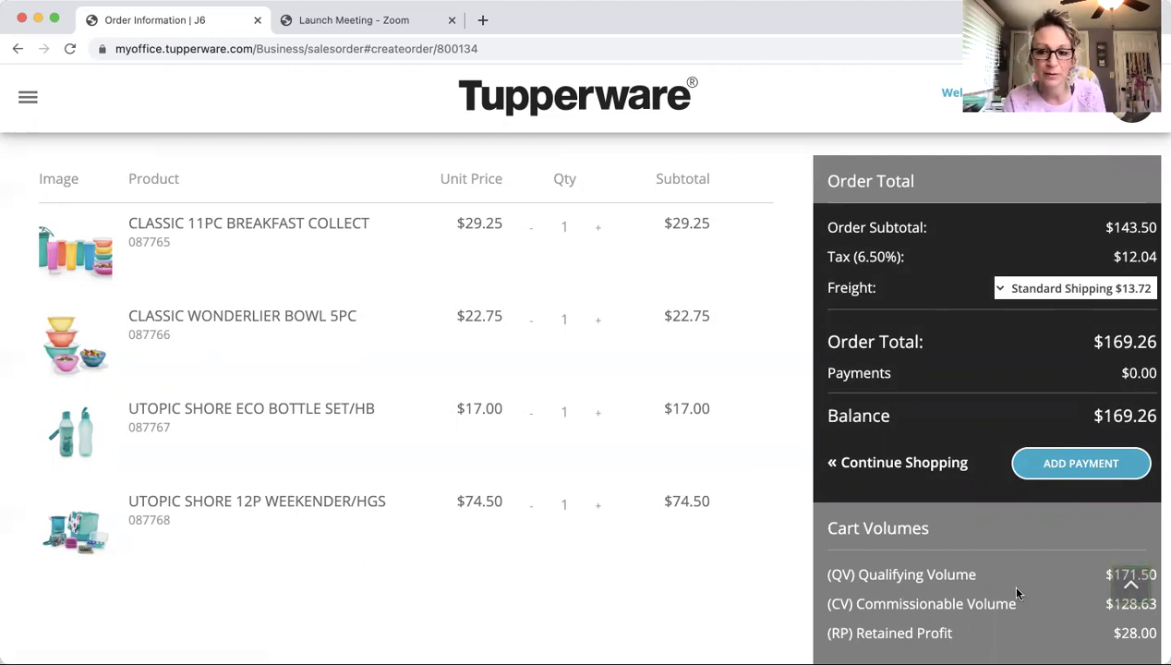
Choose to pay with a new card, reaching the secure payment page with prefilled billing
{"action": "left_click", "coordinate": [1094, 469]}
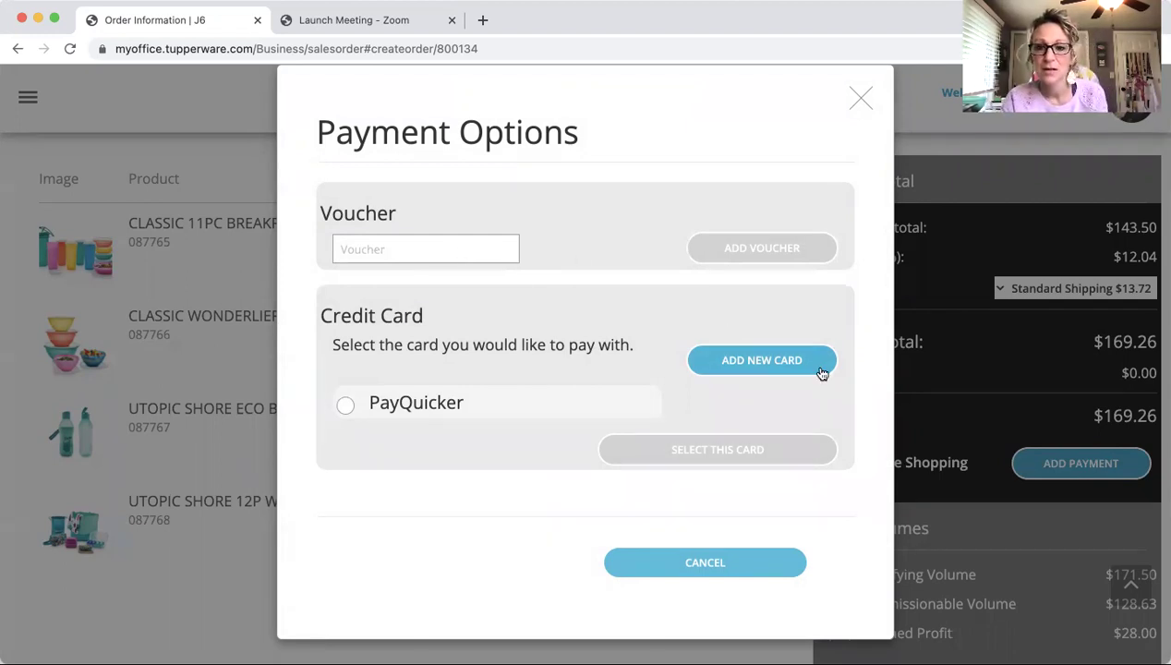
{"action": "left_click", "coordinate": [785, 363]}
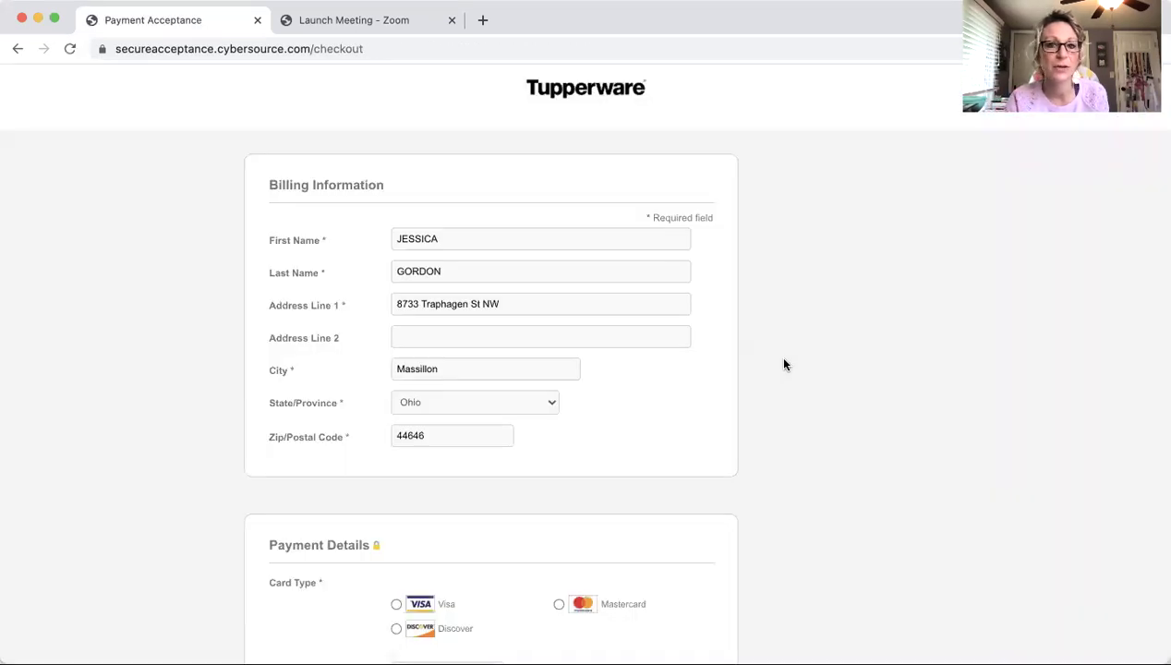
Cancel the card payment from the bottom of the Payment Acceptance page
{"action": "scroll", "coordinate": [784, 365], "scroll_direction": "down", "scroll_amount": 5}
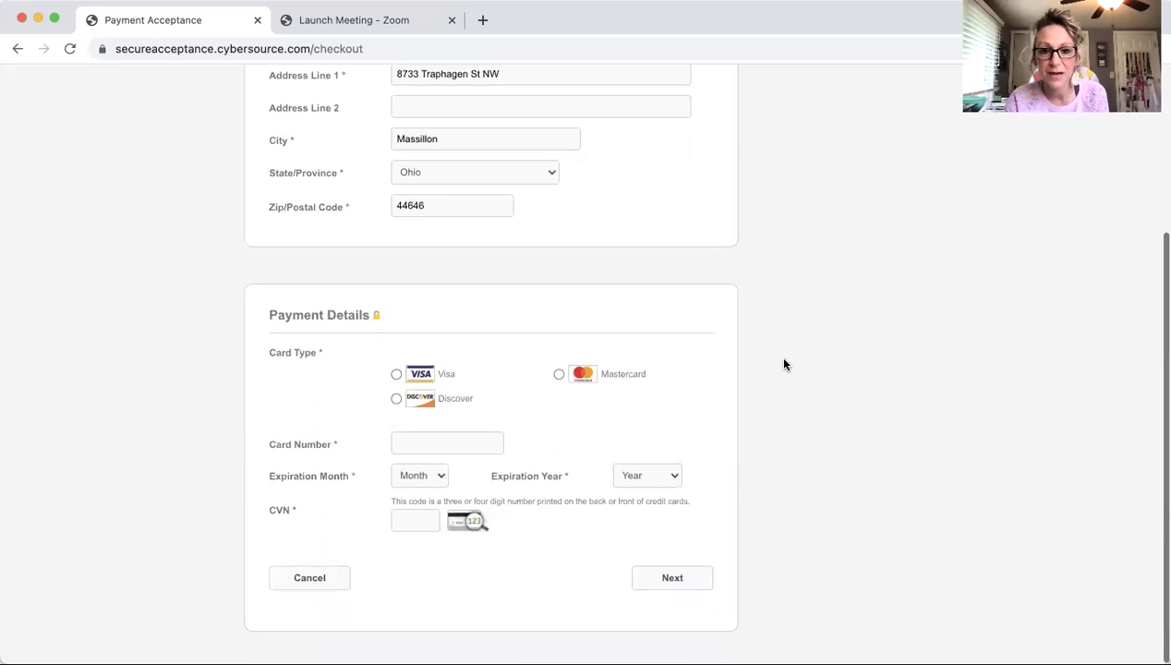
{"action": "scroll", "coordinate": [804, 324], "scroll_direction": "up", "scroll_amount": 3}
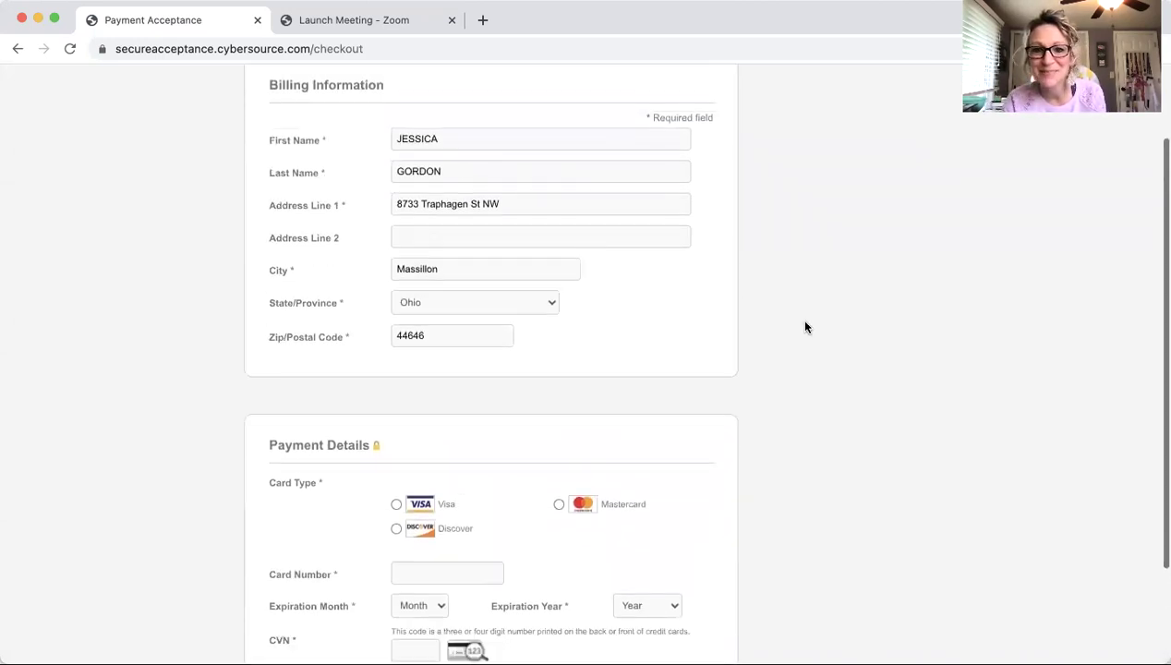
{"action": "scroll", "coordinate": [805, 326], "scroll_direction": "down", "scroll_amount": 3}
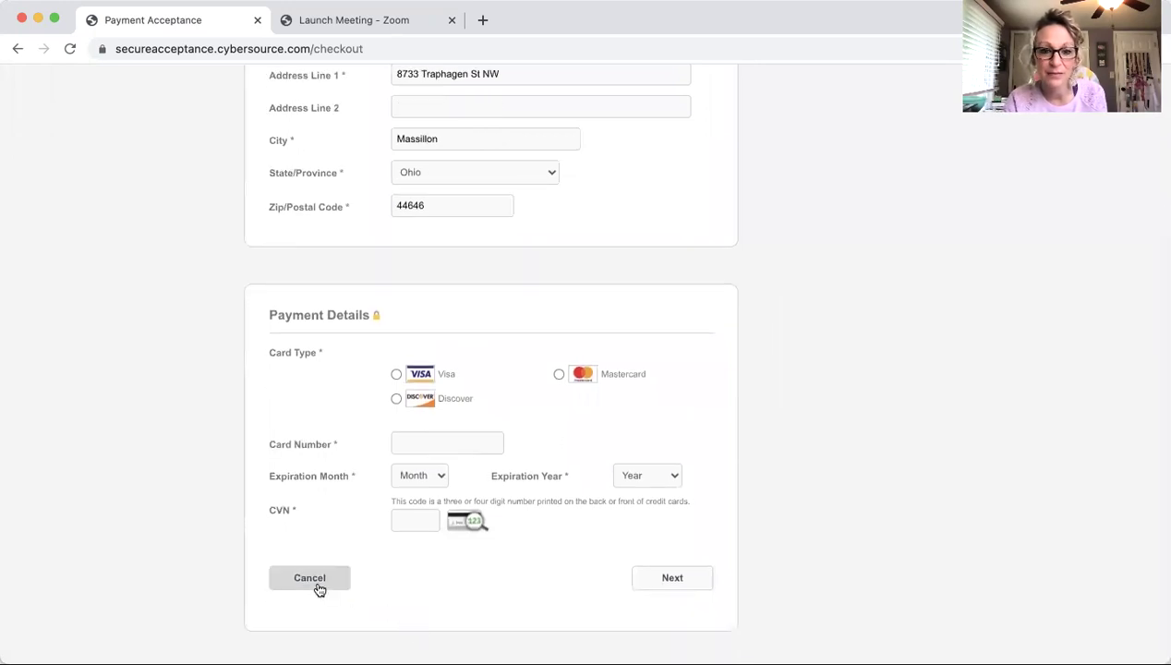
{"action": "left_click", "coordinate": [319, 581]}
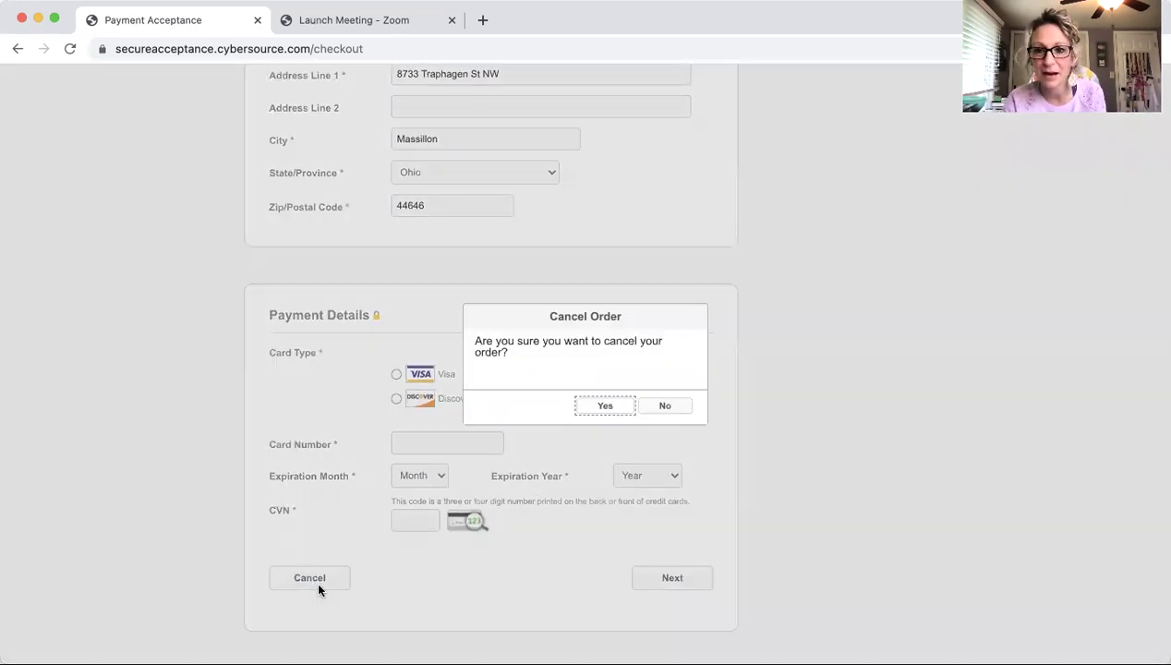
Confirm the cancellation and review the four-item order with its $169.26 balance
{"action": "left_click", "coordinate": [603, 406]}
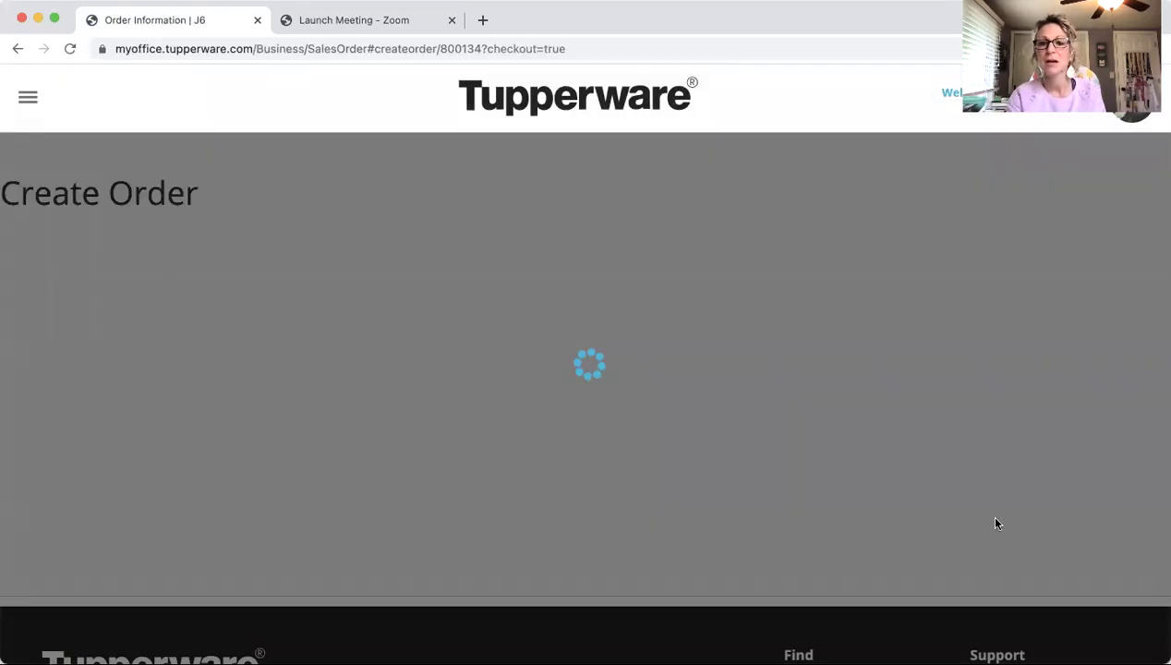
{"action": "scroll", "coordinate": [1074, 508], "scroll_direction": "down", "scroll_amount": 1}
{"action": "scroll", "coordinate": [1074, 507], "scroll_direction": "down", "scroll_amount": 5}
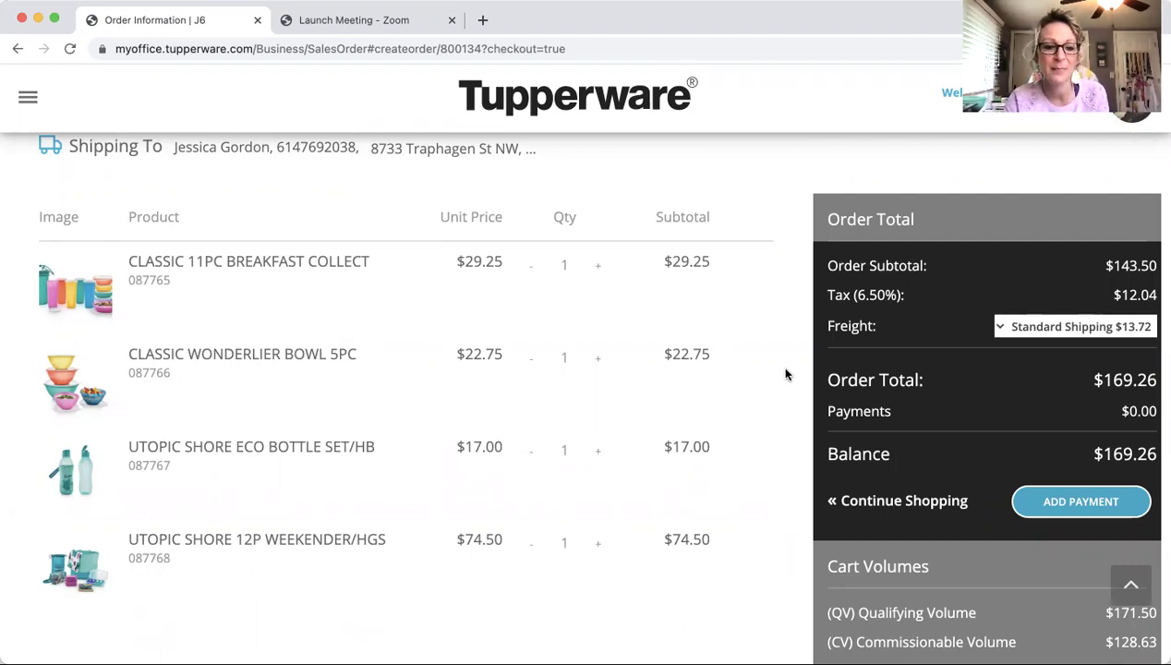
{"action": "scroll", "coordinate": [786, 374], "scroll_direction": "up", "scroll_amount": 2}
{"action": "scroll", "coordinate": [786, 374], "scroll_direction": "down", "scroll_amount": 1}
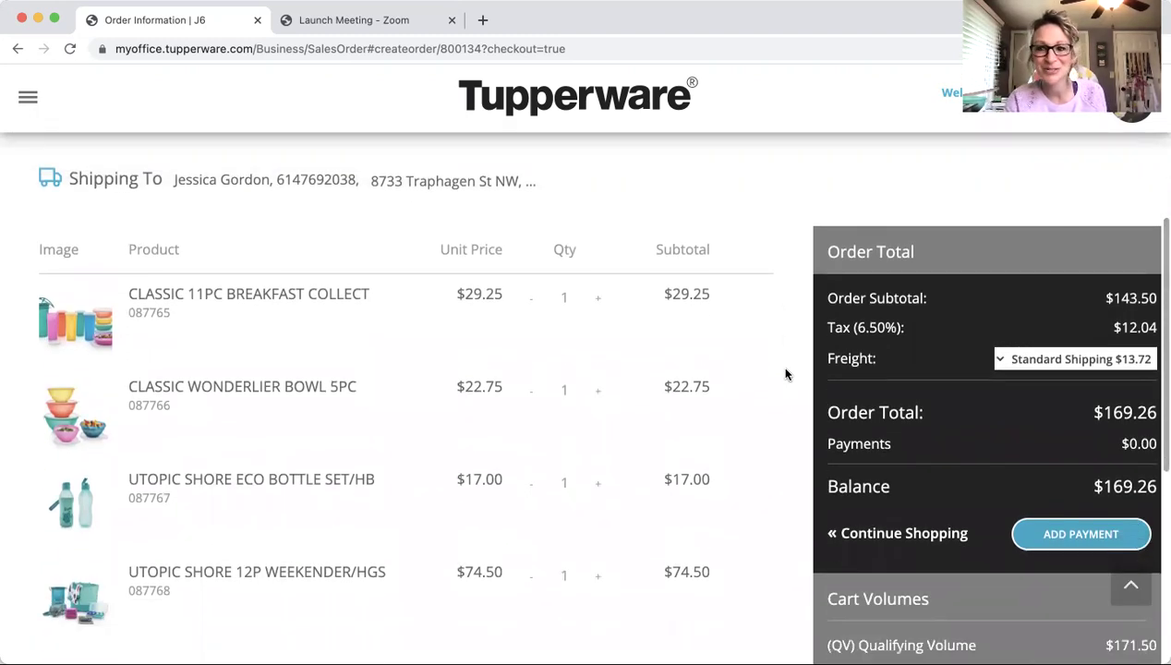